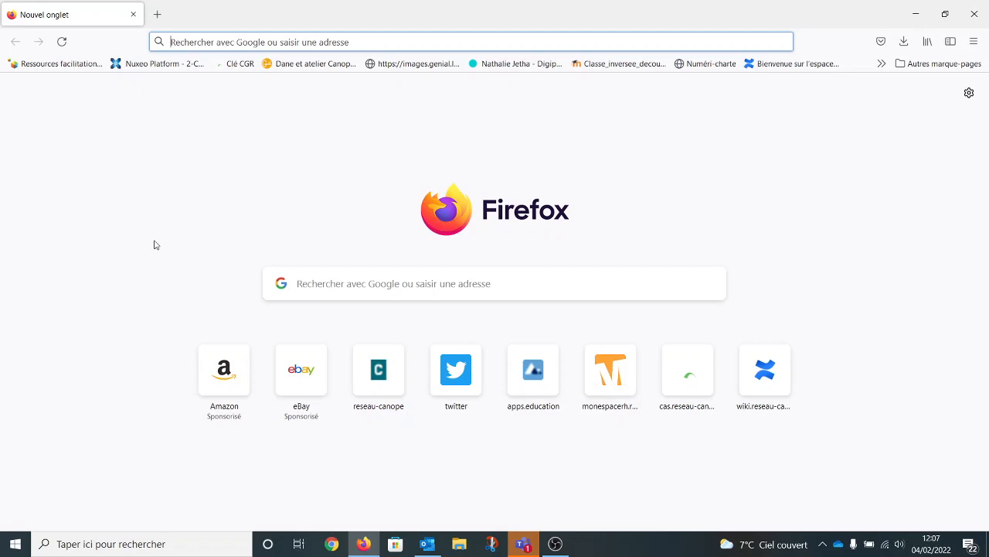
- Open the apps.education.fr website
click(171, 41)
text(apps)
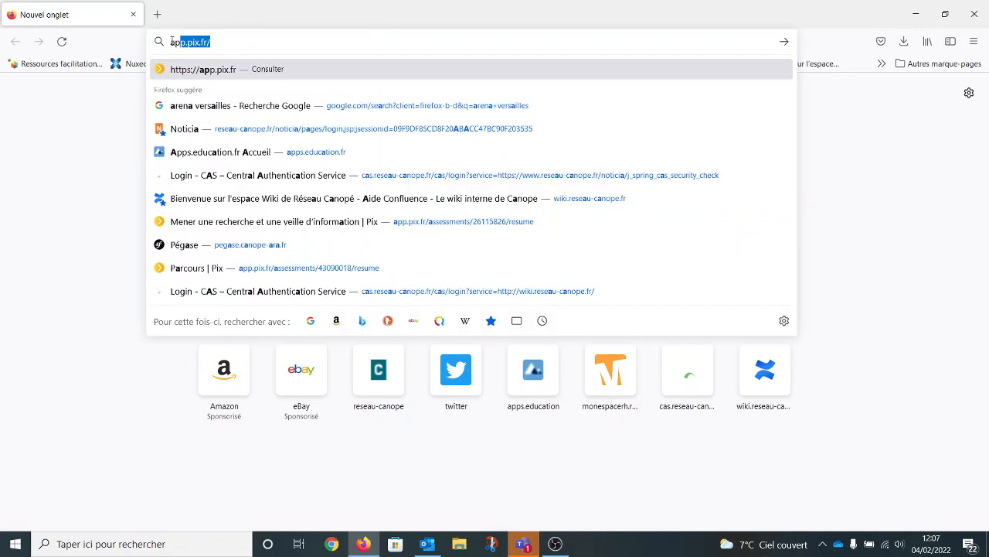
text(.education)
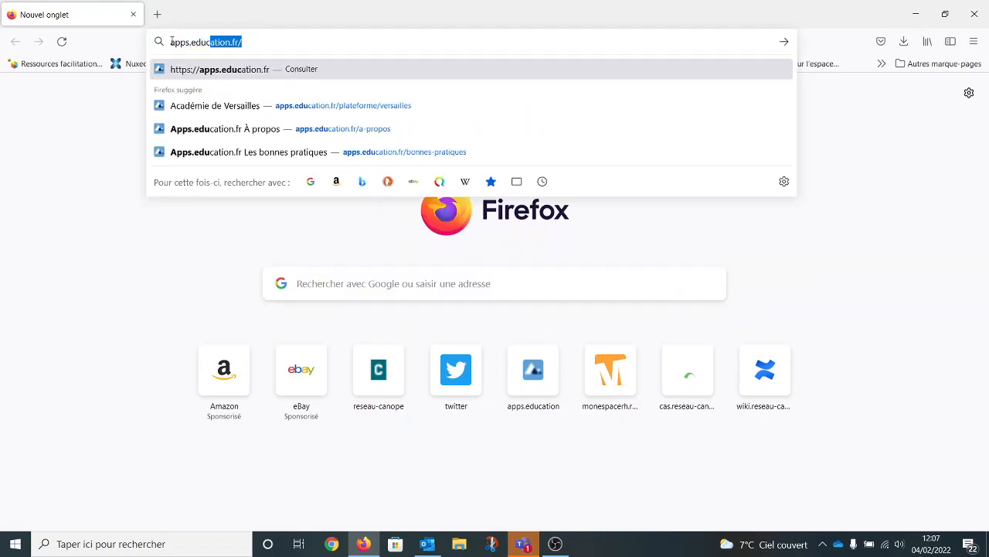
text(.fr)
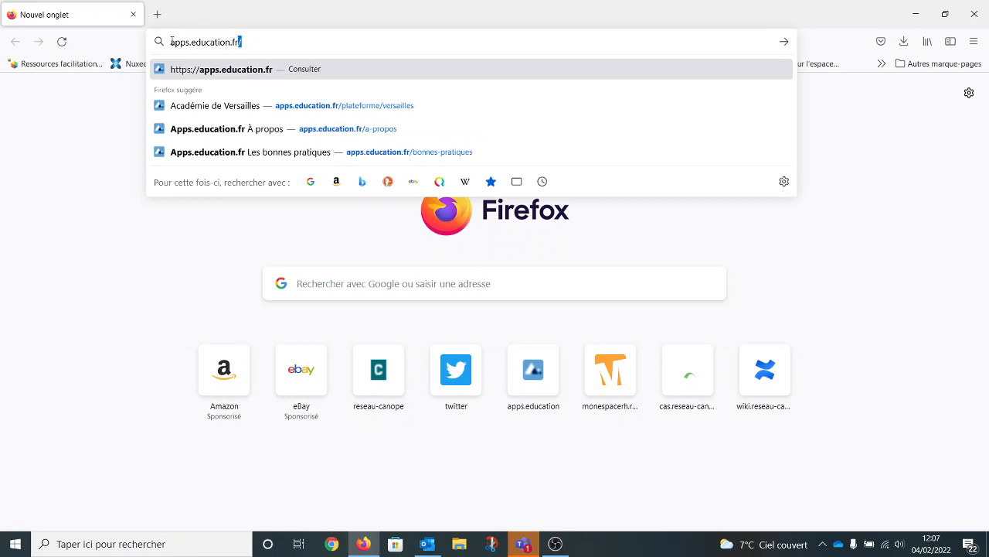
key(Return)
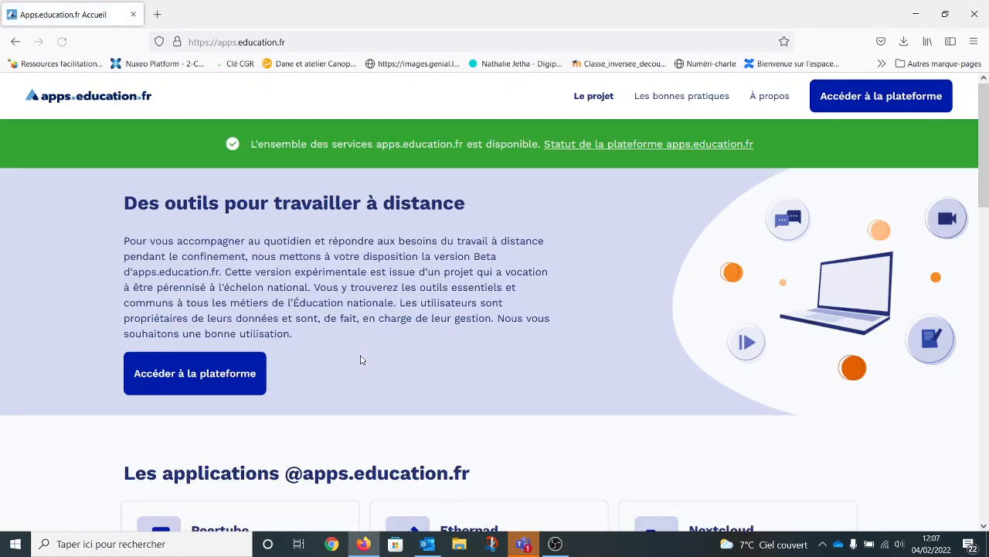
- Access the platform and choose Académie de Versailles as the academy
click(216, 373)
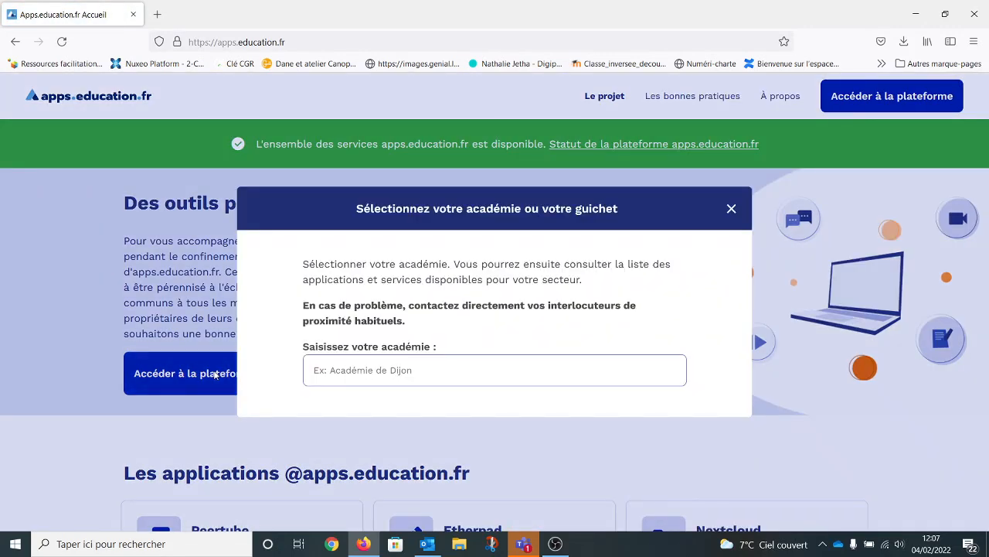
click(332, 370)
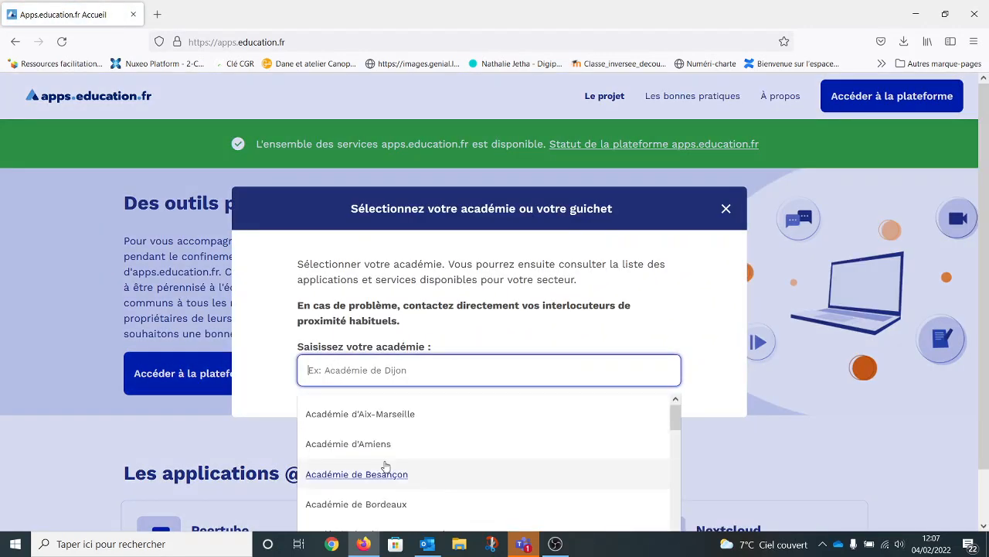
scroll(382, 466, down, 10)
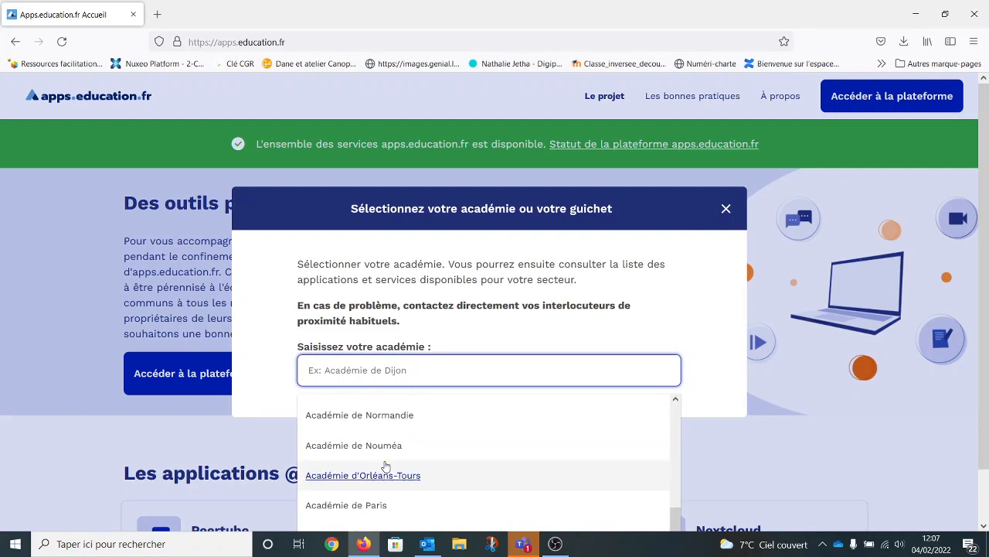
scroll(385, 466, down, 5)
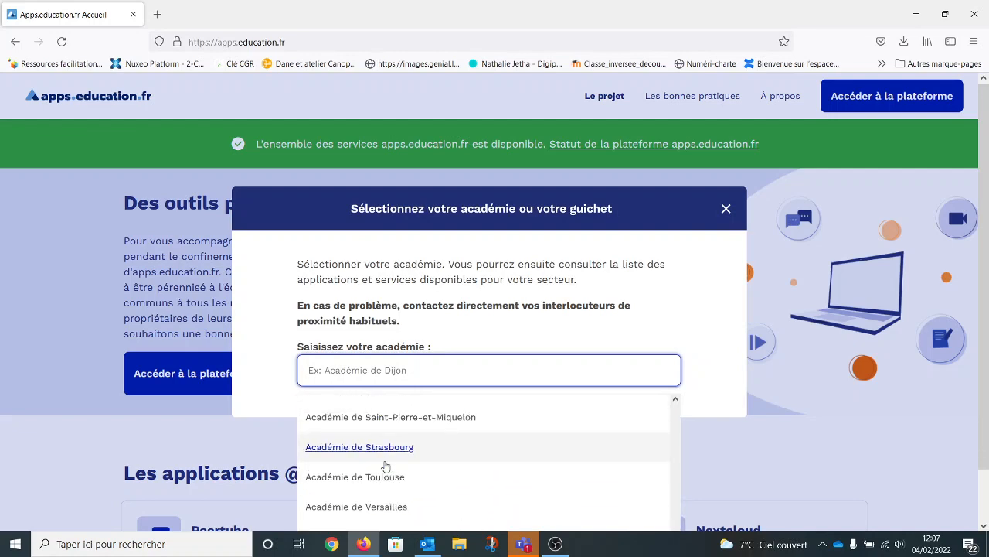
click(357, 509)
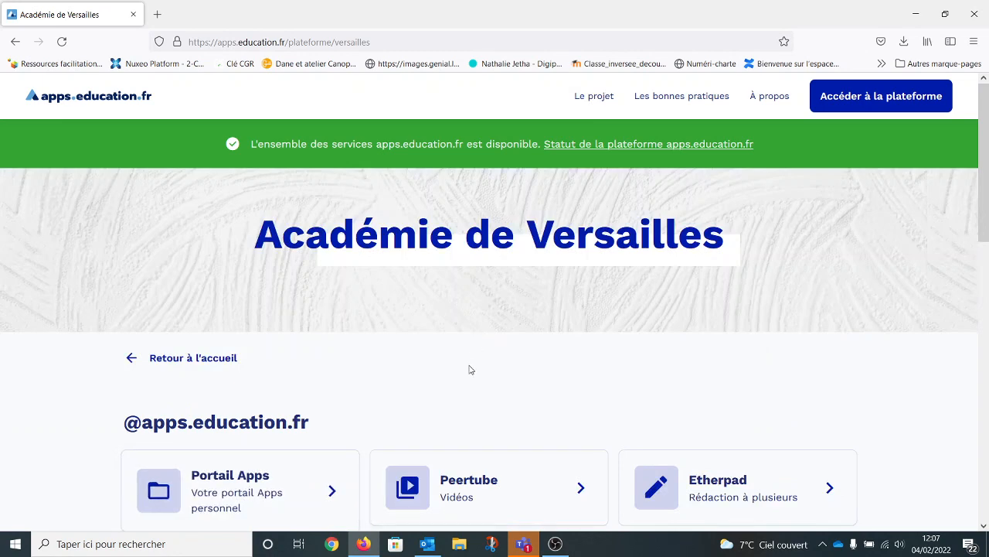
- Open the Webinaire service from the web-conference services and sign in to the agent account
scroll(468, 371, down, 3)
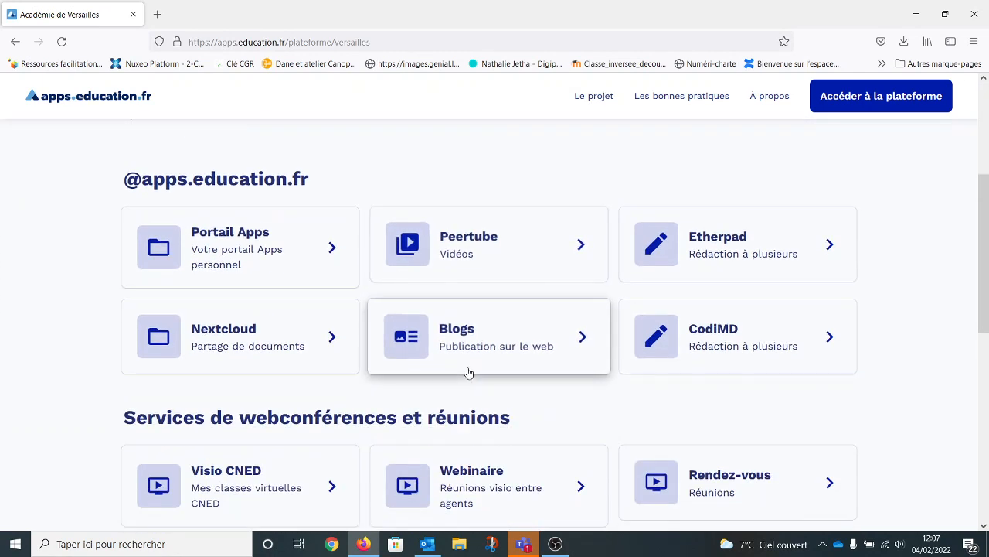
scroll(469, 372, down, 2)
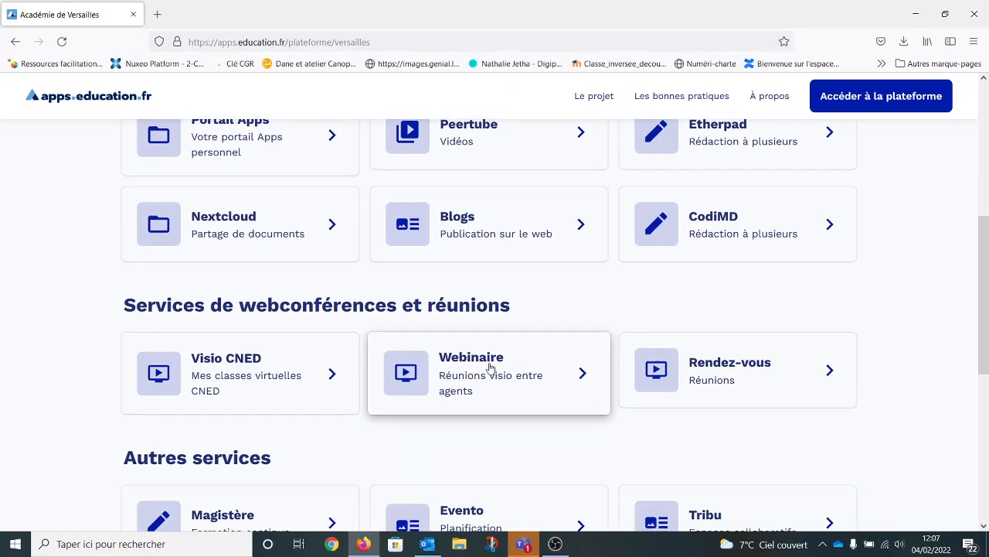
click(479, 369)
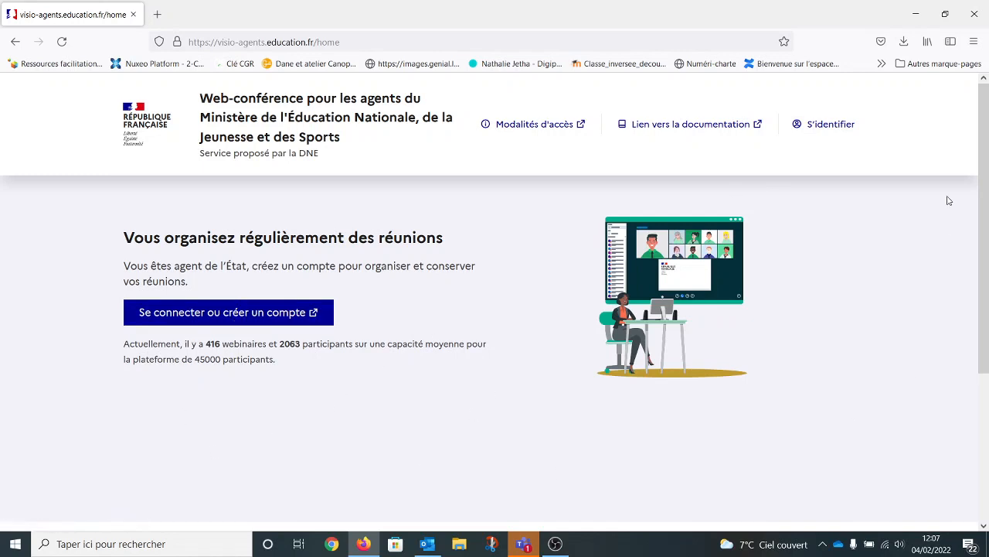
click(833, 129)
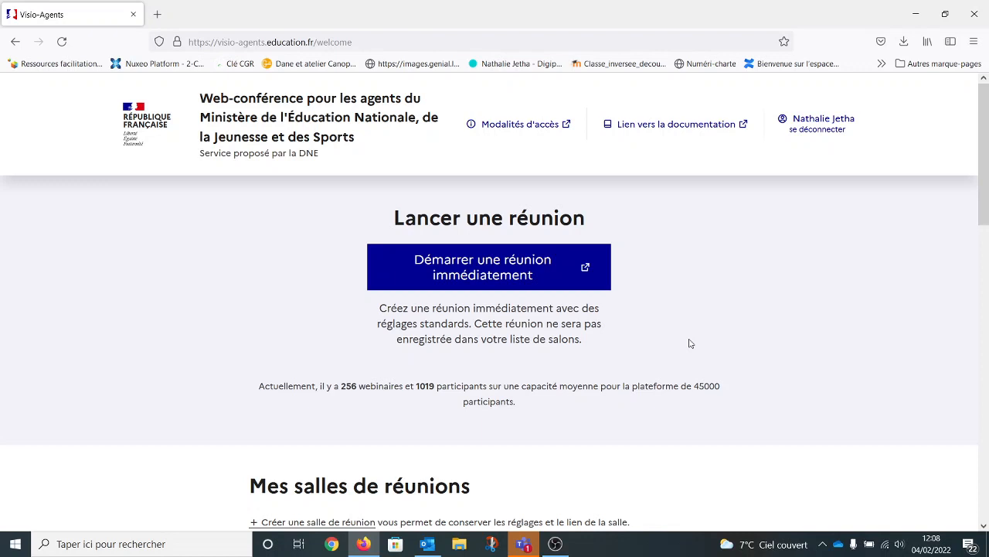
- Start creating a new meeting room under Mes salles de réunions and title it "Test"
scroll(690, 343, down, 1)
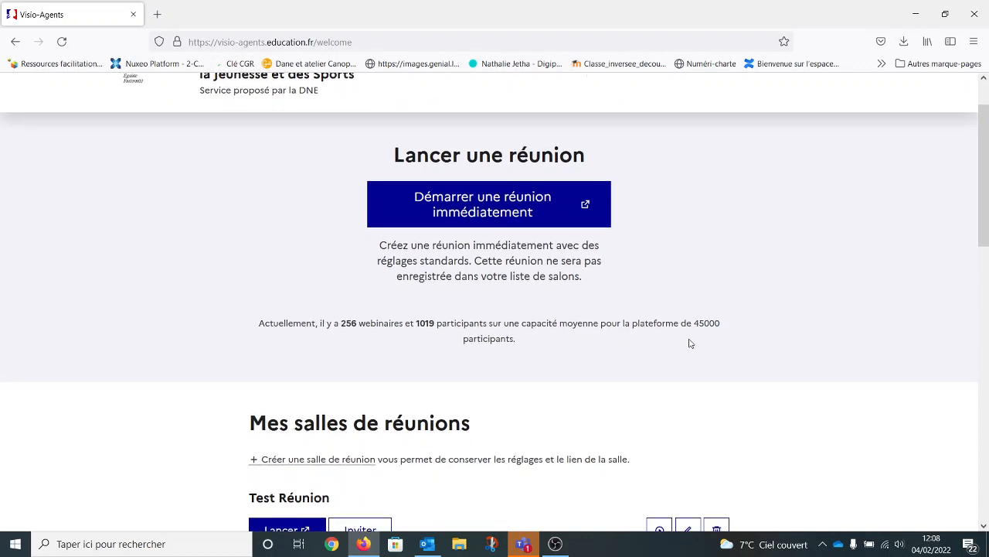
scroll(691, 343, down, 2)
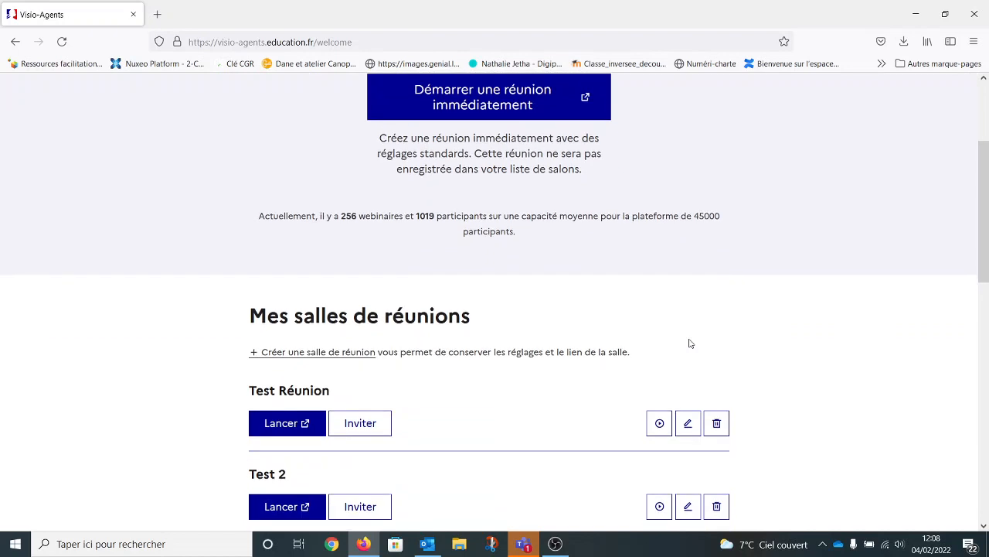
click(296, 354)
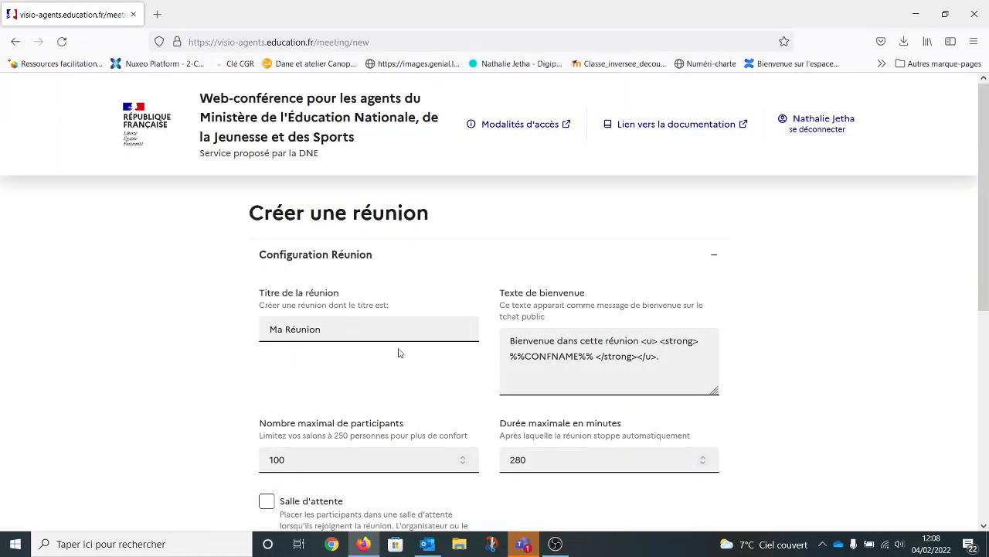
click(333, 323)
drag(333, 323, 235, 324)
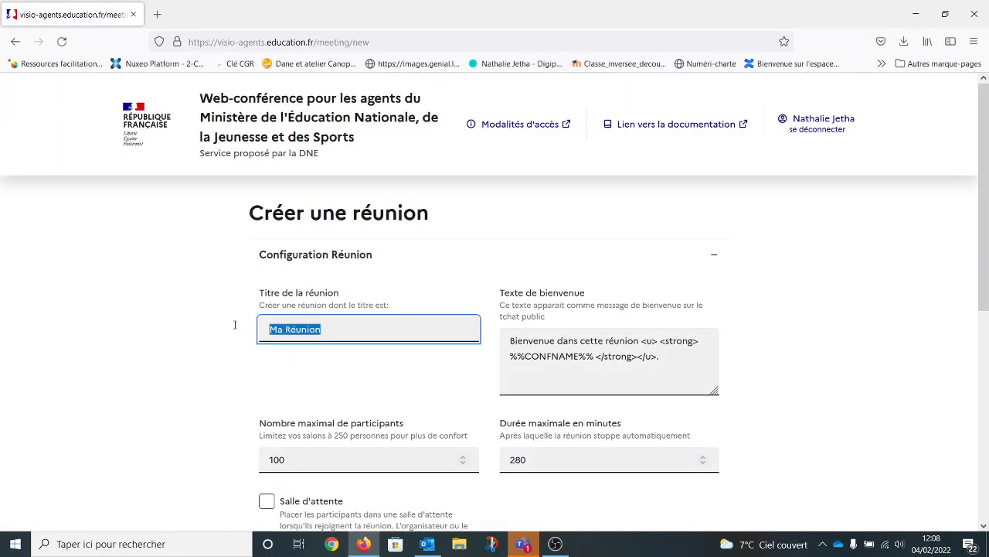
text(Test)
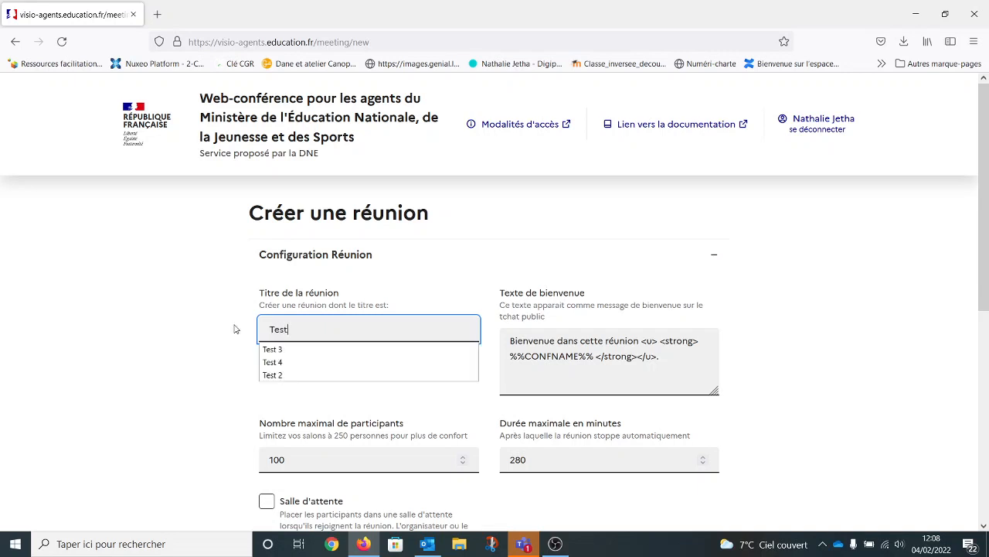
click(407, 408)
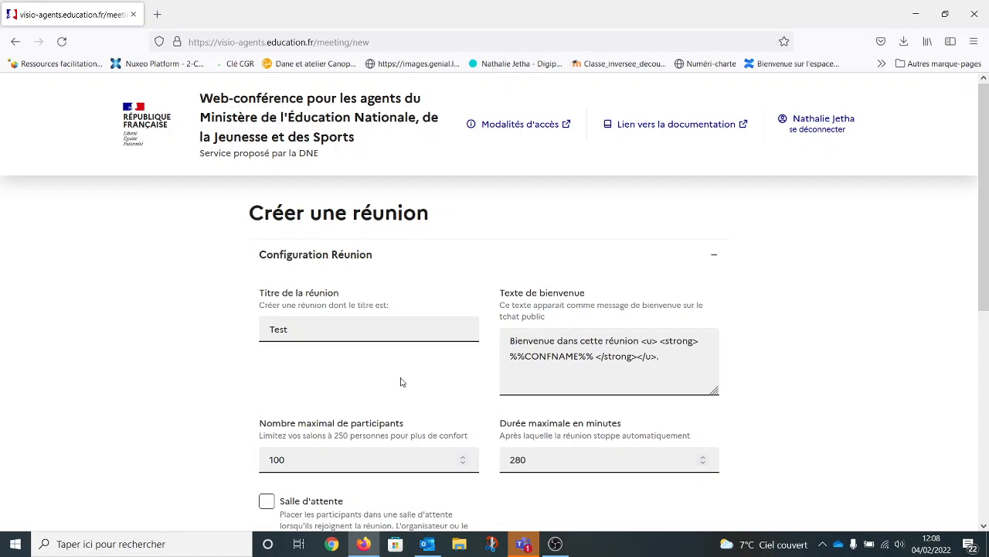
- Try the Salle d'attente option in the meeting configuration and clear it again
scroll(402, 381, down, 3)
scroll(401, 381, down, 2)
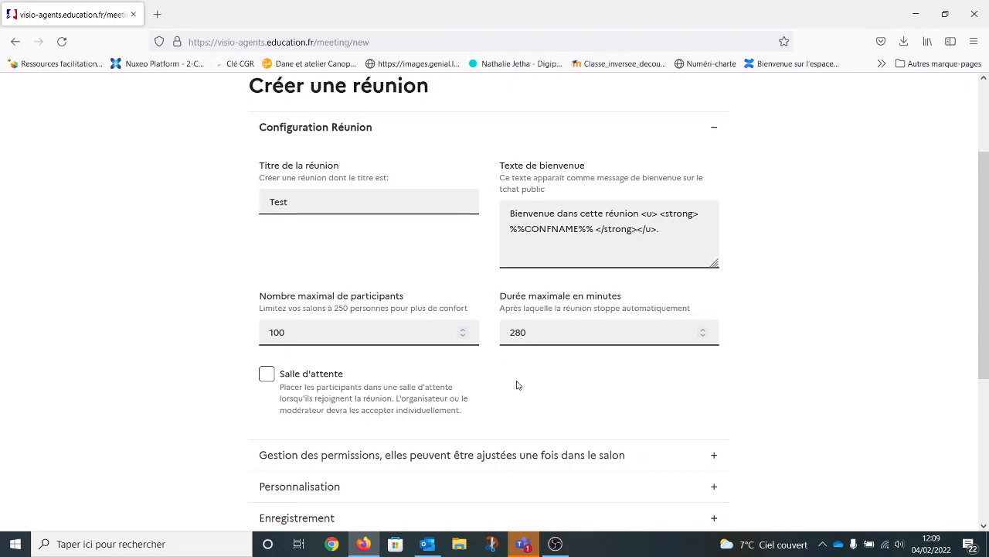
scroll(518, 385, down, 1)
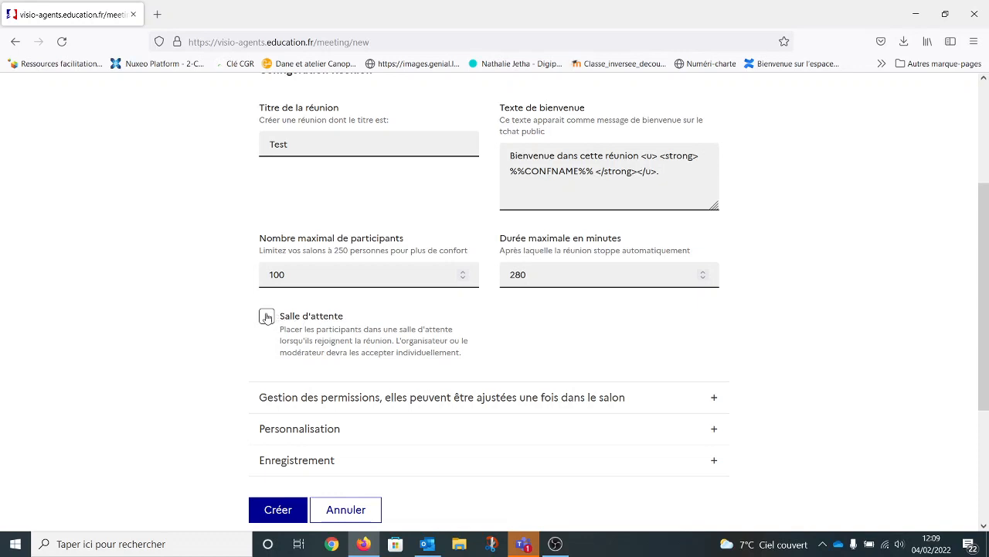
click(266, 317)
click(267, 316)
scroll(517, 354, down, 2)
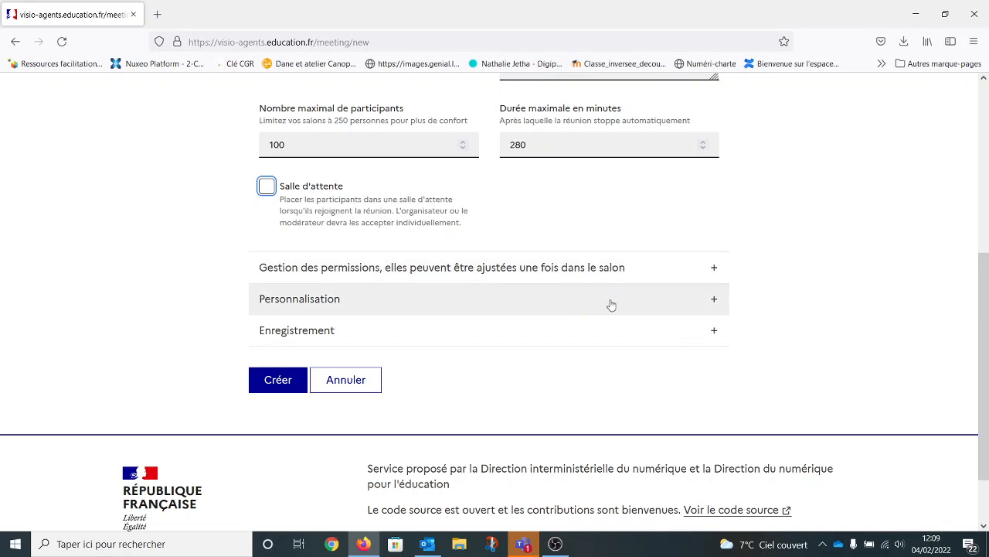
- Examine the permission, Personnalisation and Enregistrement settings of the new meeting
click(659, 276)
scroll(659, 276, down, 3)
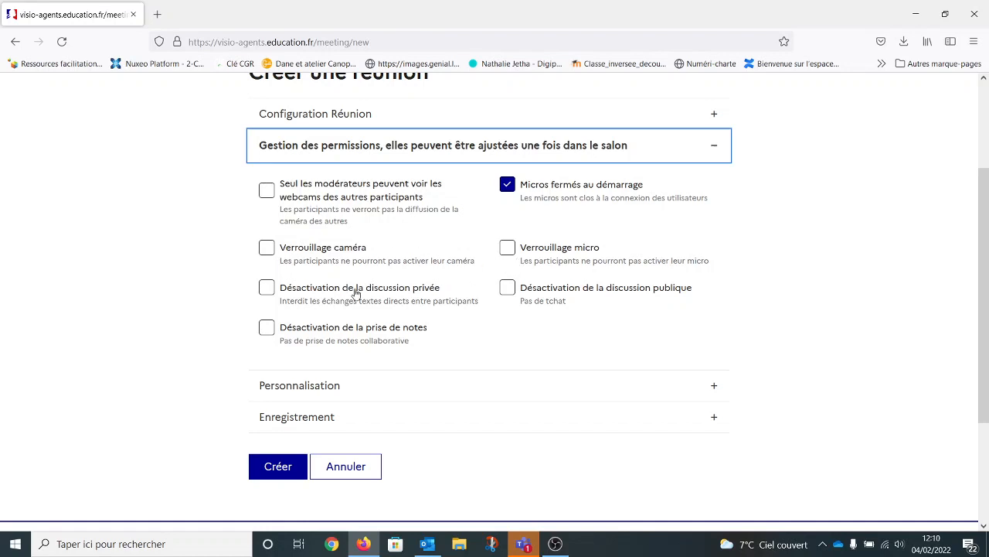
scroll(526, 322, down, 1)
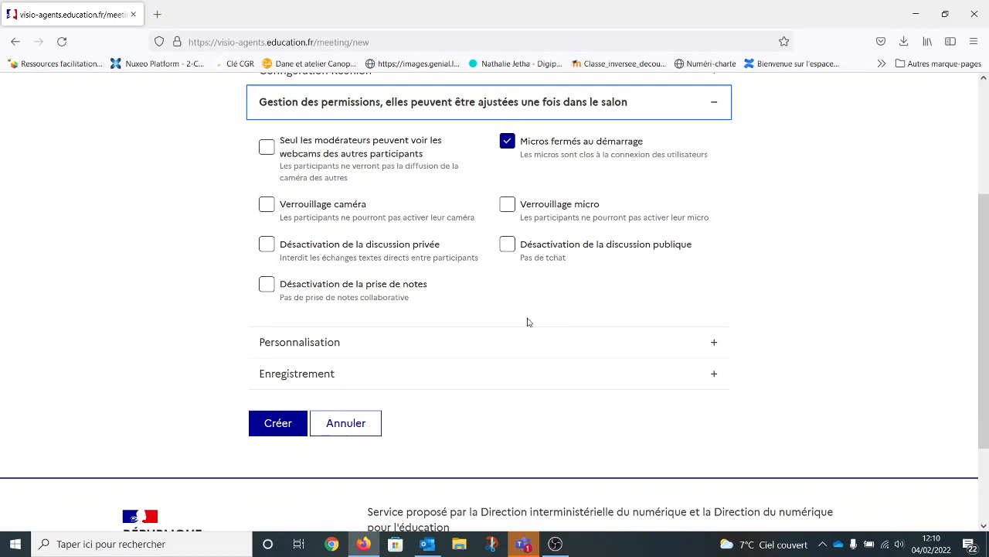
click(587, 337)
scroll(607, 279, down, 2)
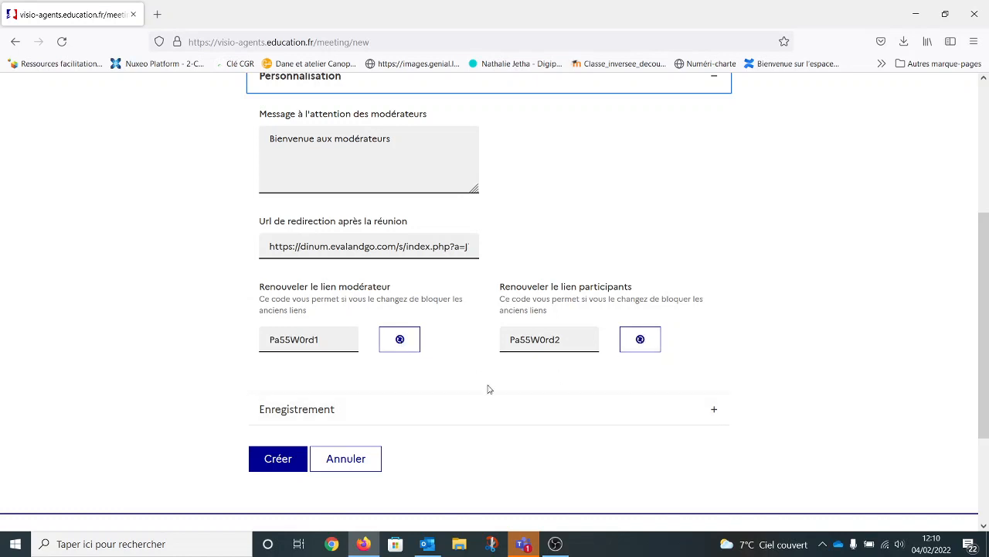
click(613, 417)
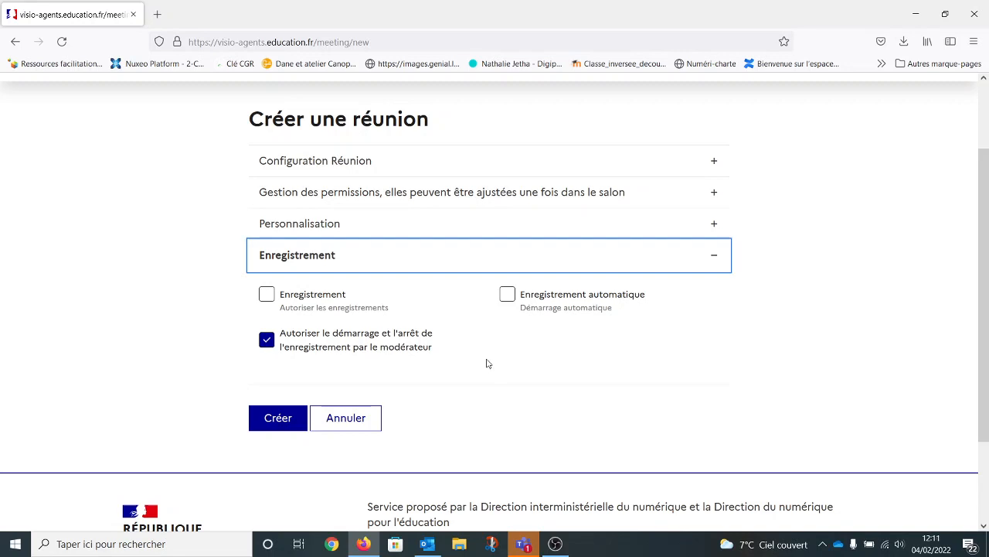
- Create the meeting room with these settings and launch the Test room from the list of meeting rooms
click(279, 420)
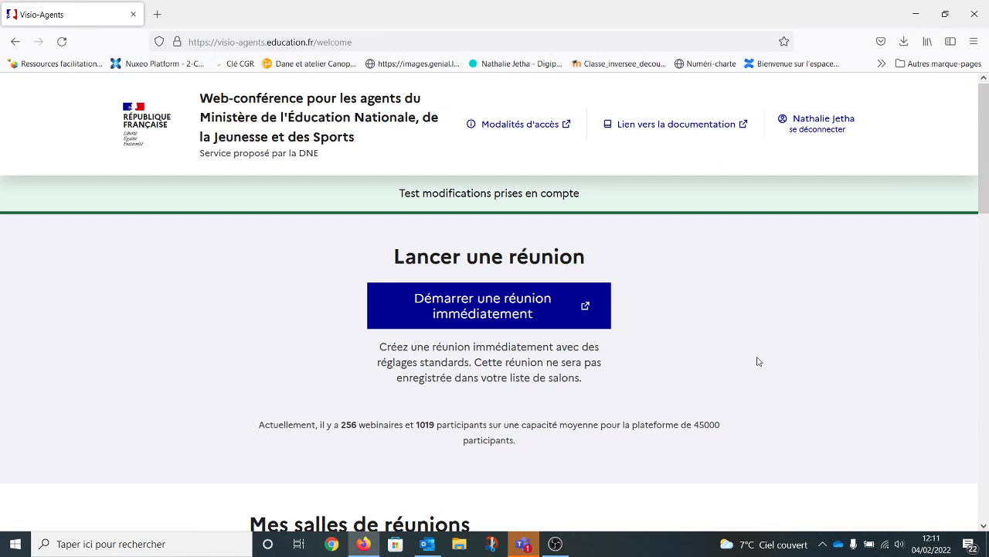
scroll(758, 361, down, 2)
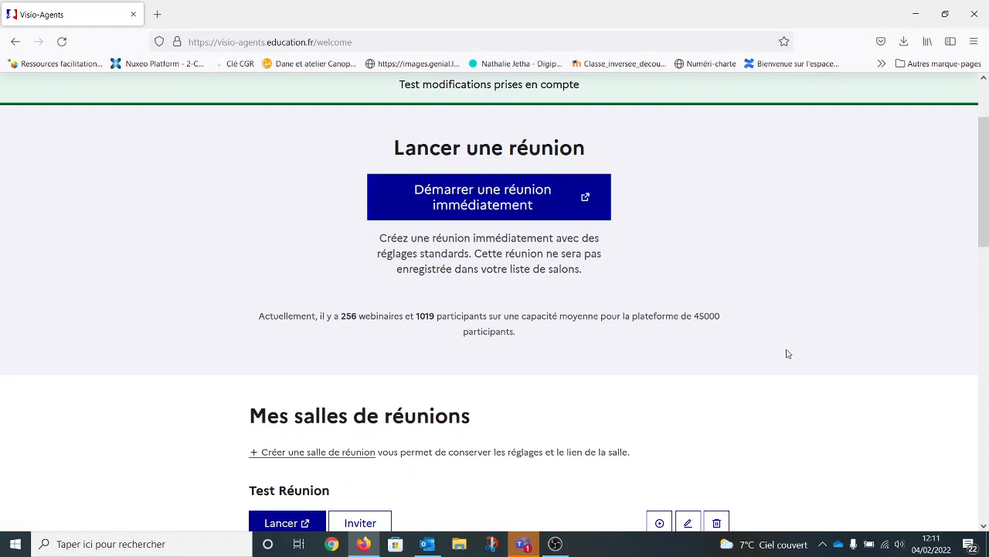
scroll(649, 439, down, 3)
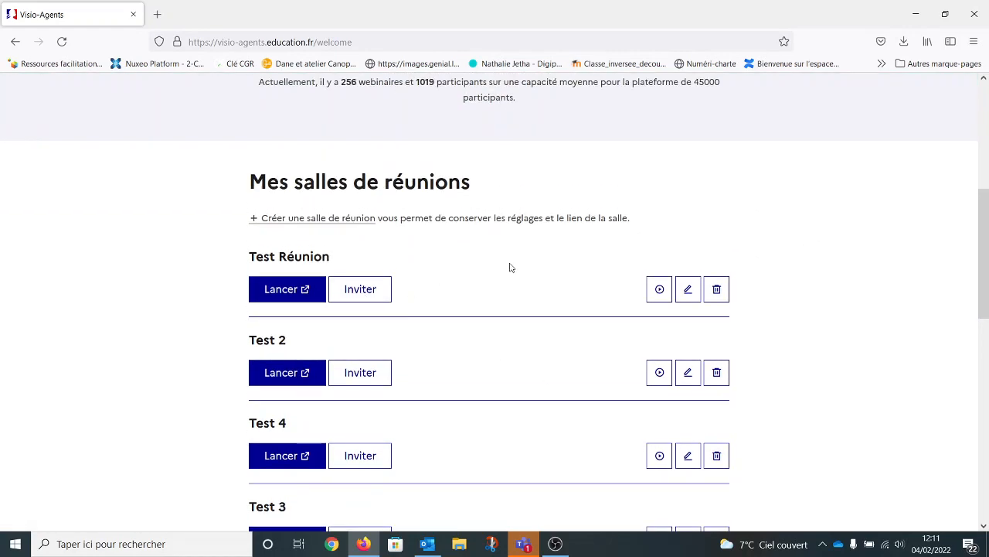
scroll(501, 422, down, 3)
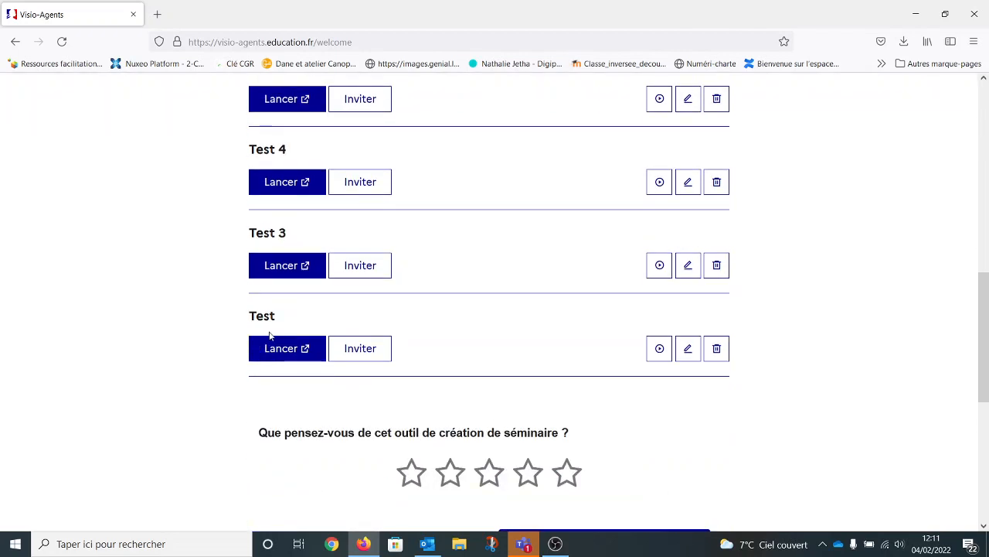
click(284, 350)
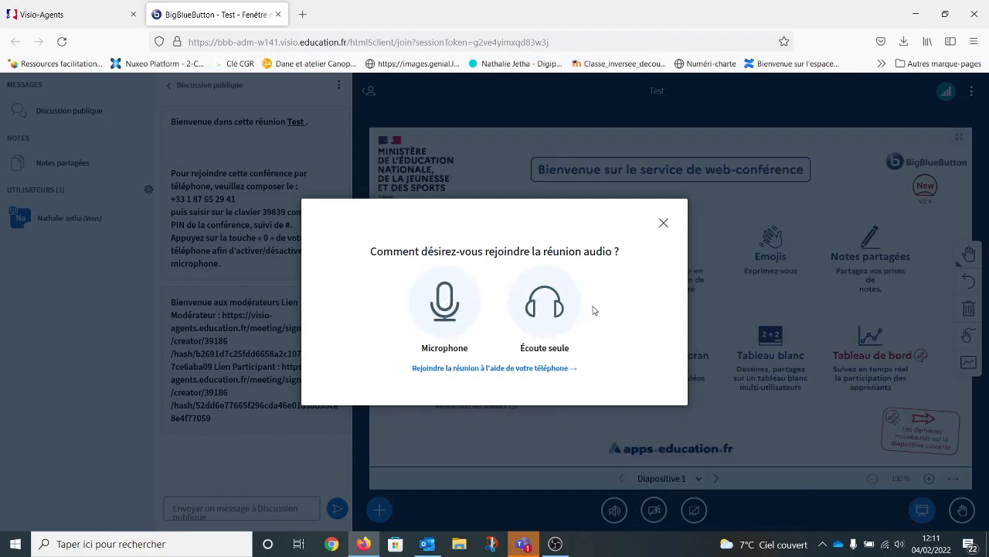
- Choose to join the meeting audio with the microphone and allow the browser to use it
click(441, 306)
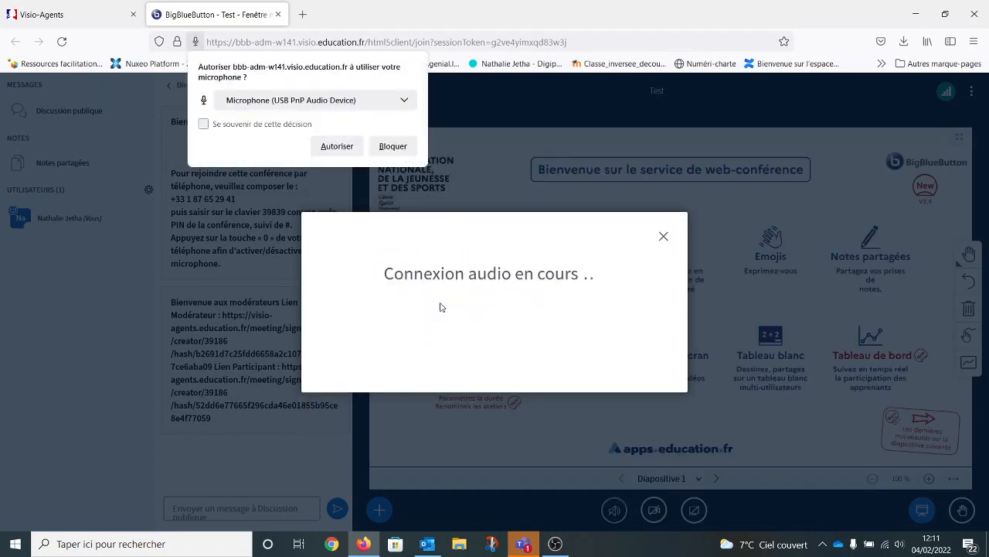
click(335, 148)
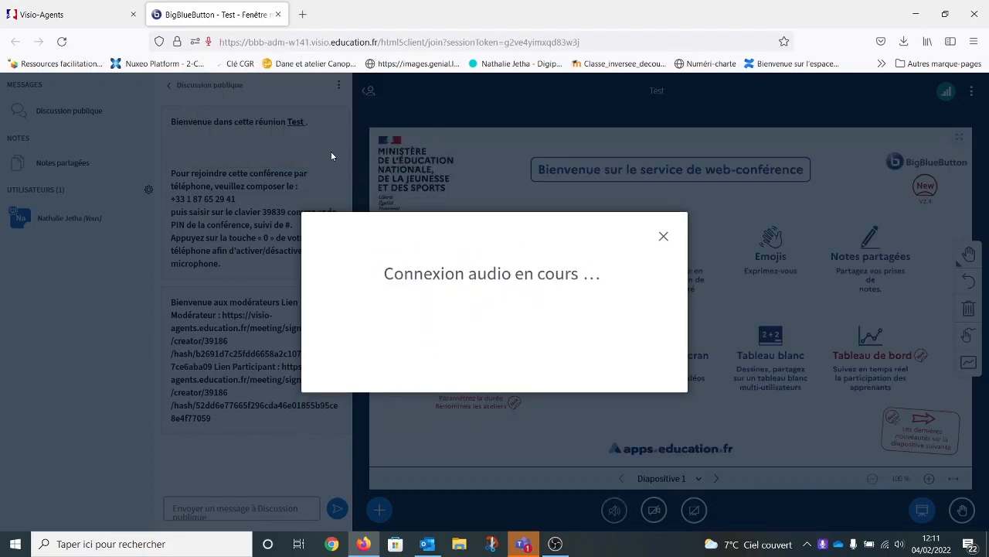